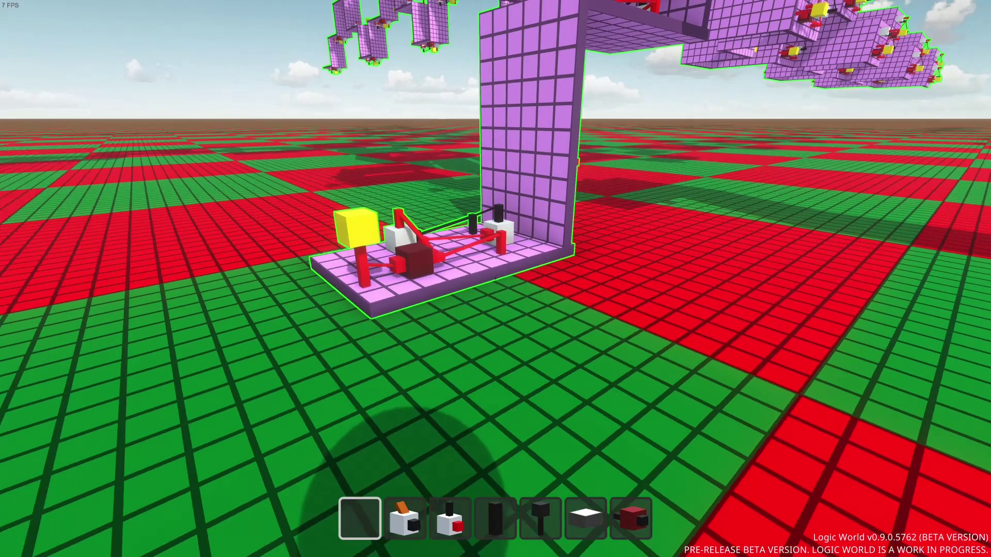
Step: Delete the selected fractal stack of cloned circuit boards
key("Delete")
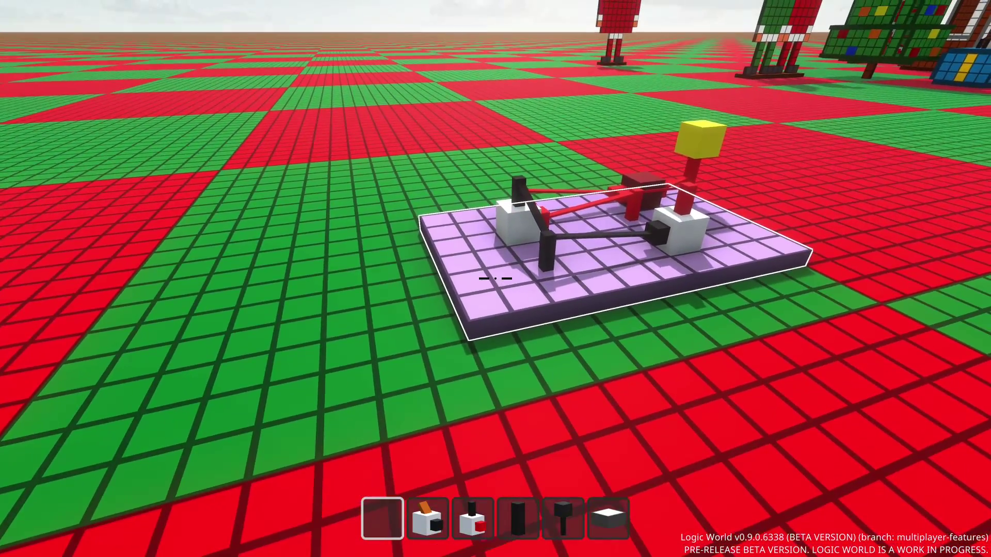
Step: Grab a clone of the starting board and turn it upright for placement
key("g")
key("t")
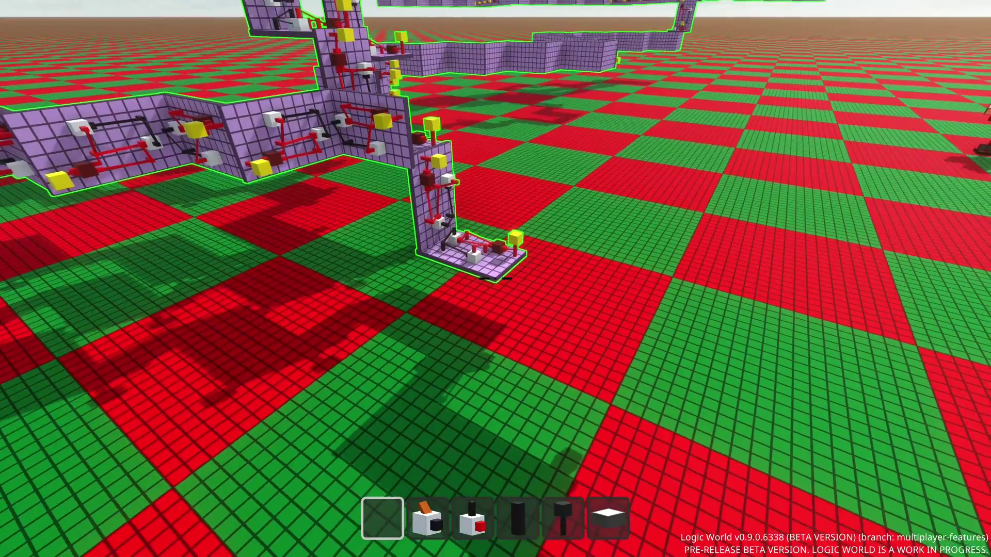
Step: Select the regrown board structure from its base and delete it
left_click(496, 279)
key("Delete")
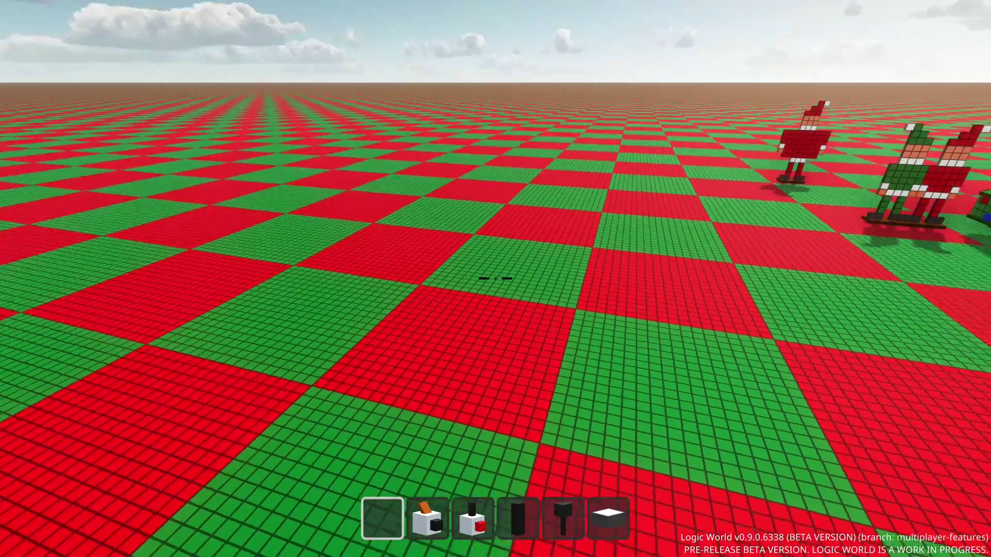